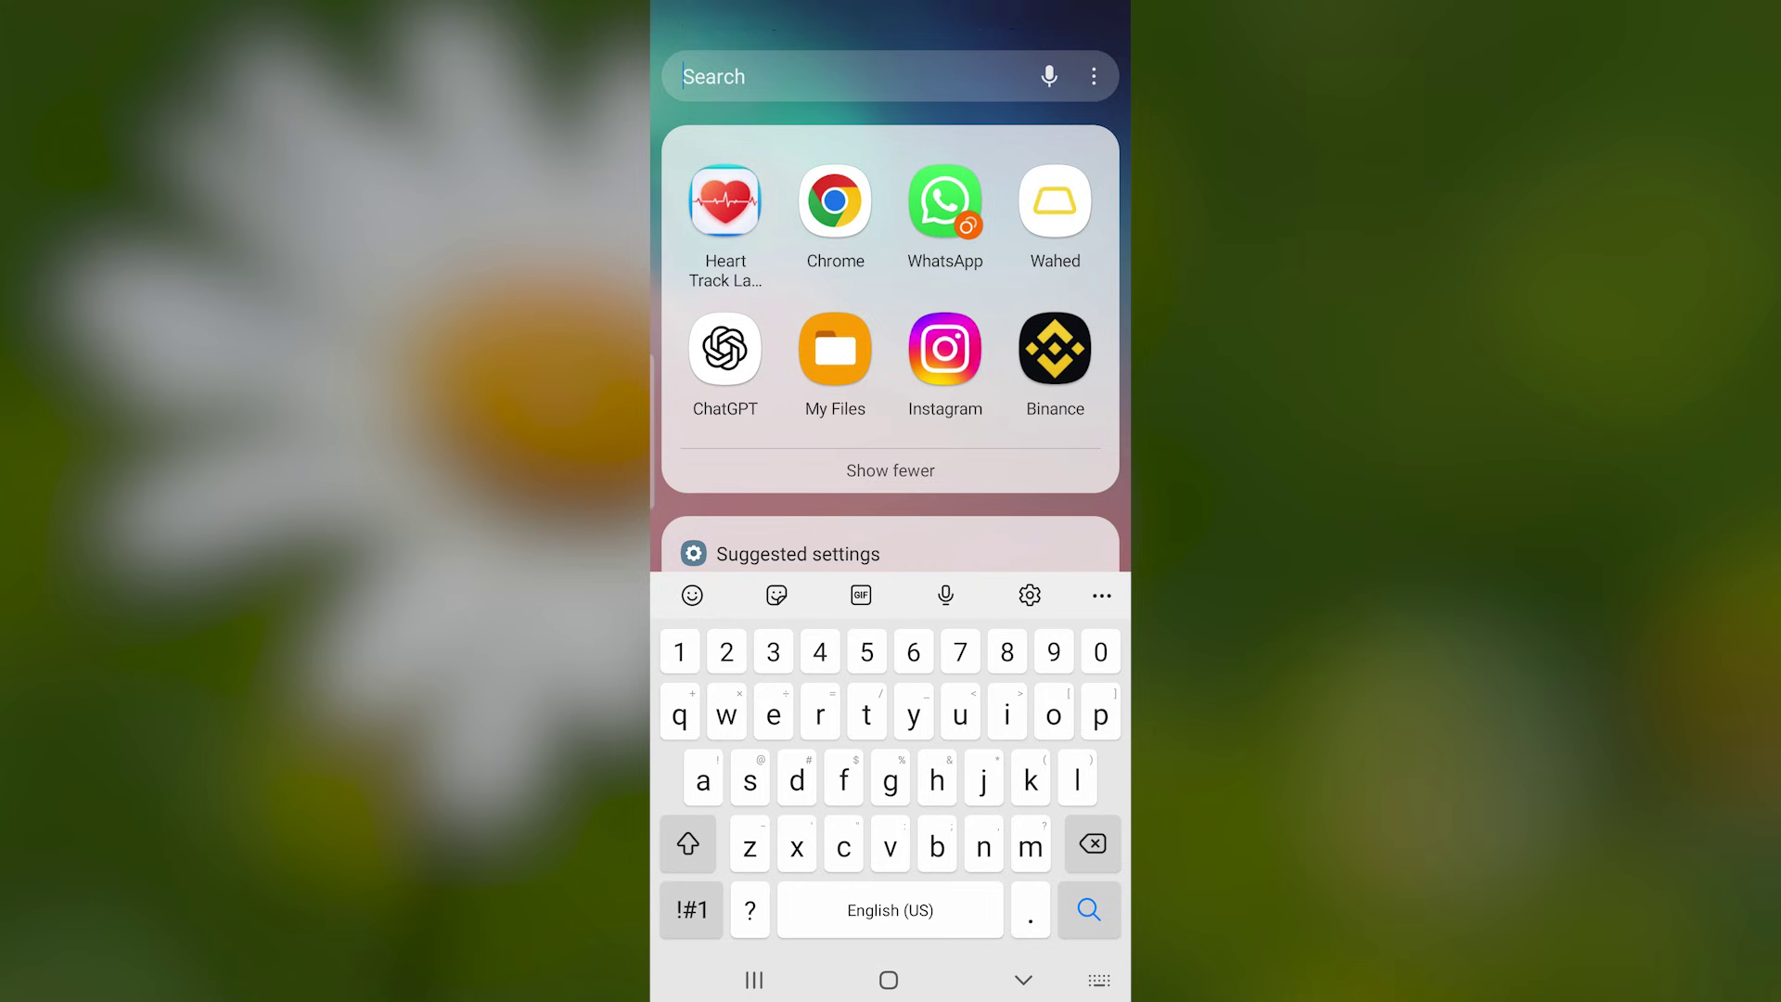
Search the Settings apps list for 'heart t' and open HeartTrack Launcher's app info.
{"action": "left_click_drag", "start_coordinate": [892, 14], "coordinate": [892, 557]}
{"action": "left_click_drag", "start_coordinate": [891, 210], "coordinate": [890, 835]}
{"action": "left_click", "coordinate": [1037, 98]}
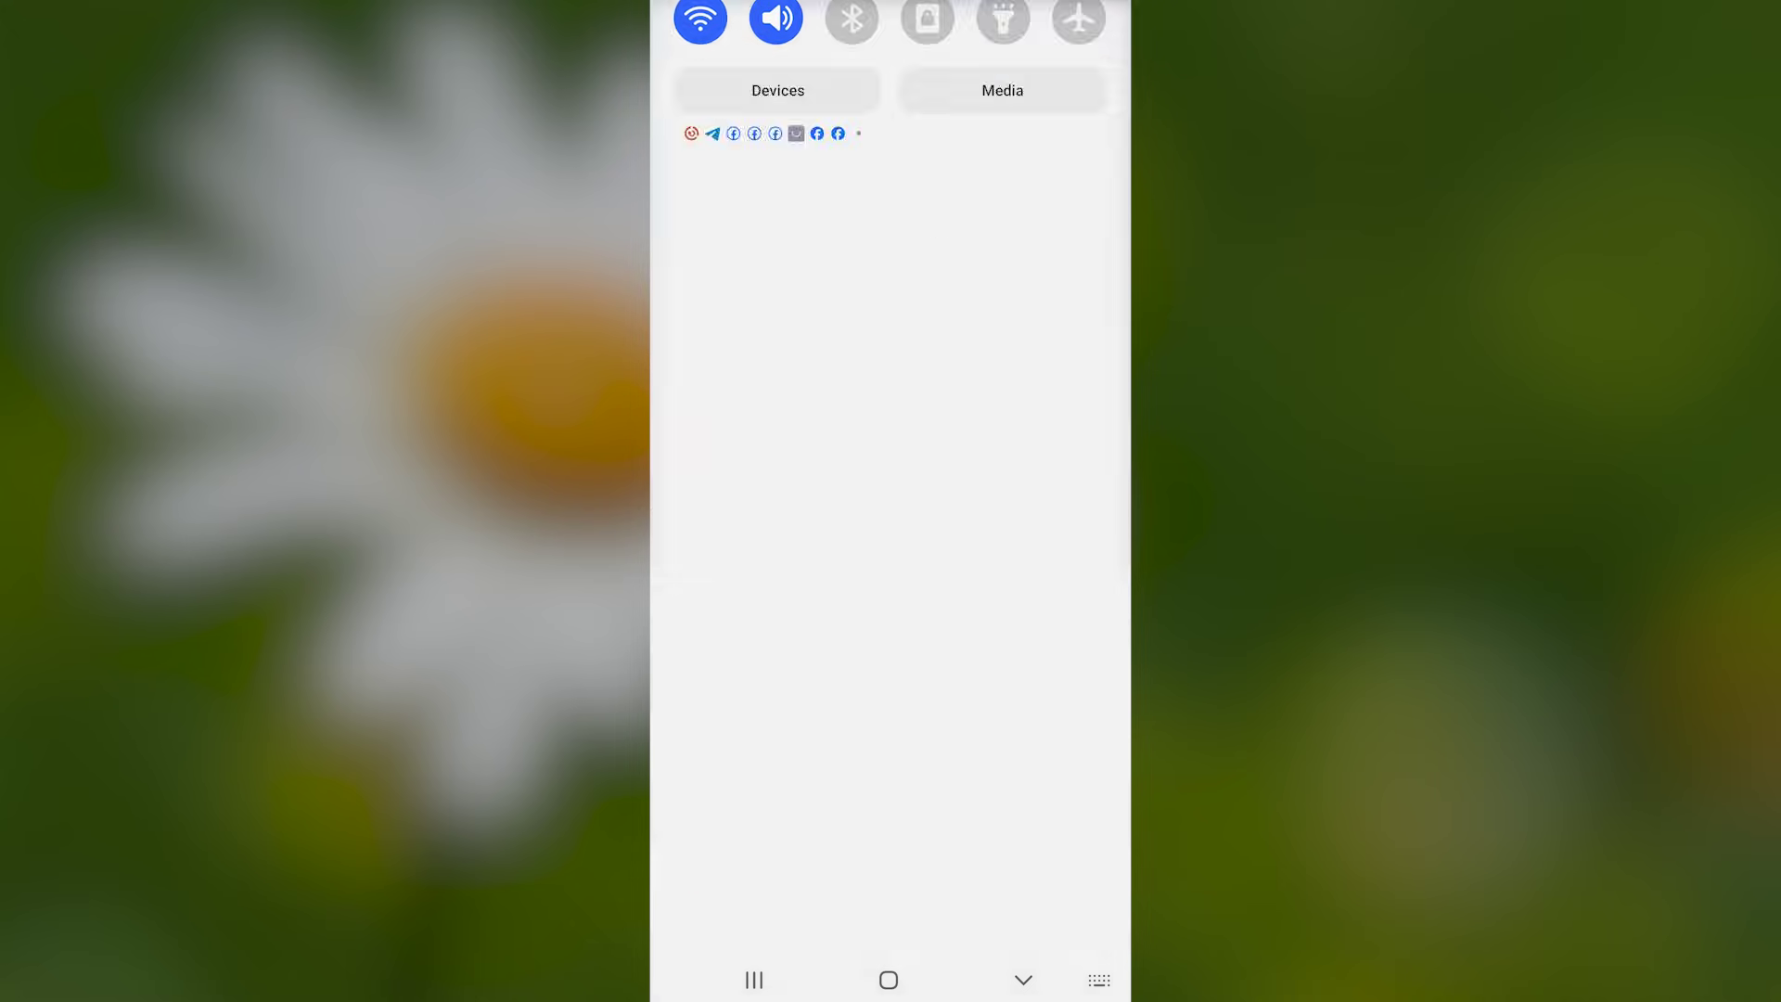
{"action": "scroll", "coordinate": [891, 557], "scroll_direction": "down", "scroll_amount": 3}
{"action": "scroll", "coordinate": [892, 556], "scroll_direction": "down", "scroll_amount": 5}
{"action": "scroll", "coordinate": [891, 557], "scroll_direction": "down", "scroll_amount": 3}
{"action": "scroll", "coordinate": [890, 557], "scroll_direction": "down", "scroll_amount": 2}
{"action": "left_click", "coordinate": [892, 597]}
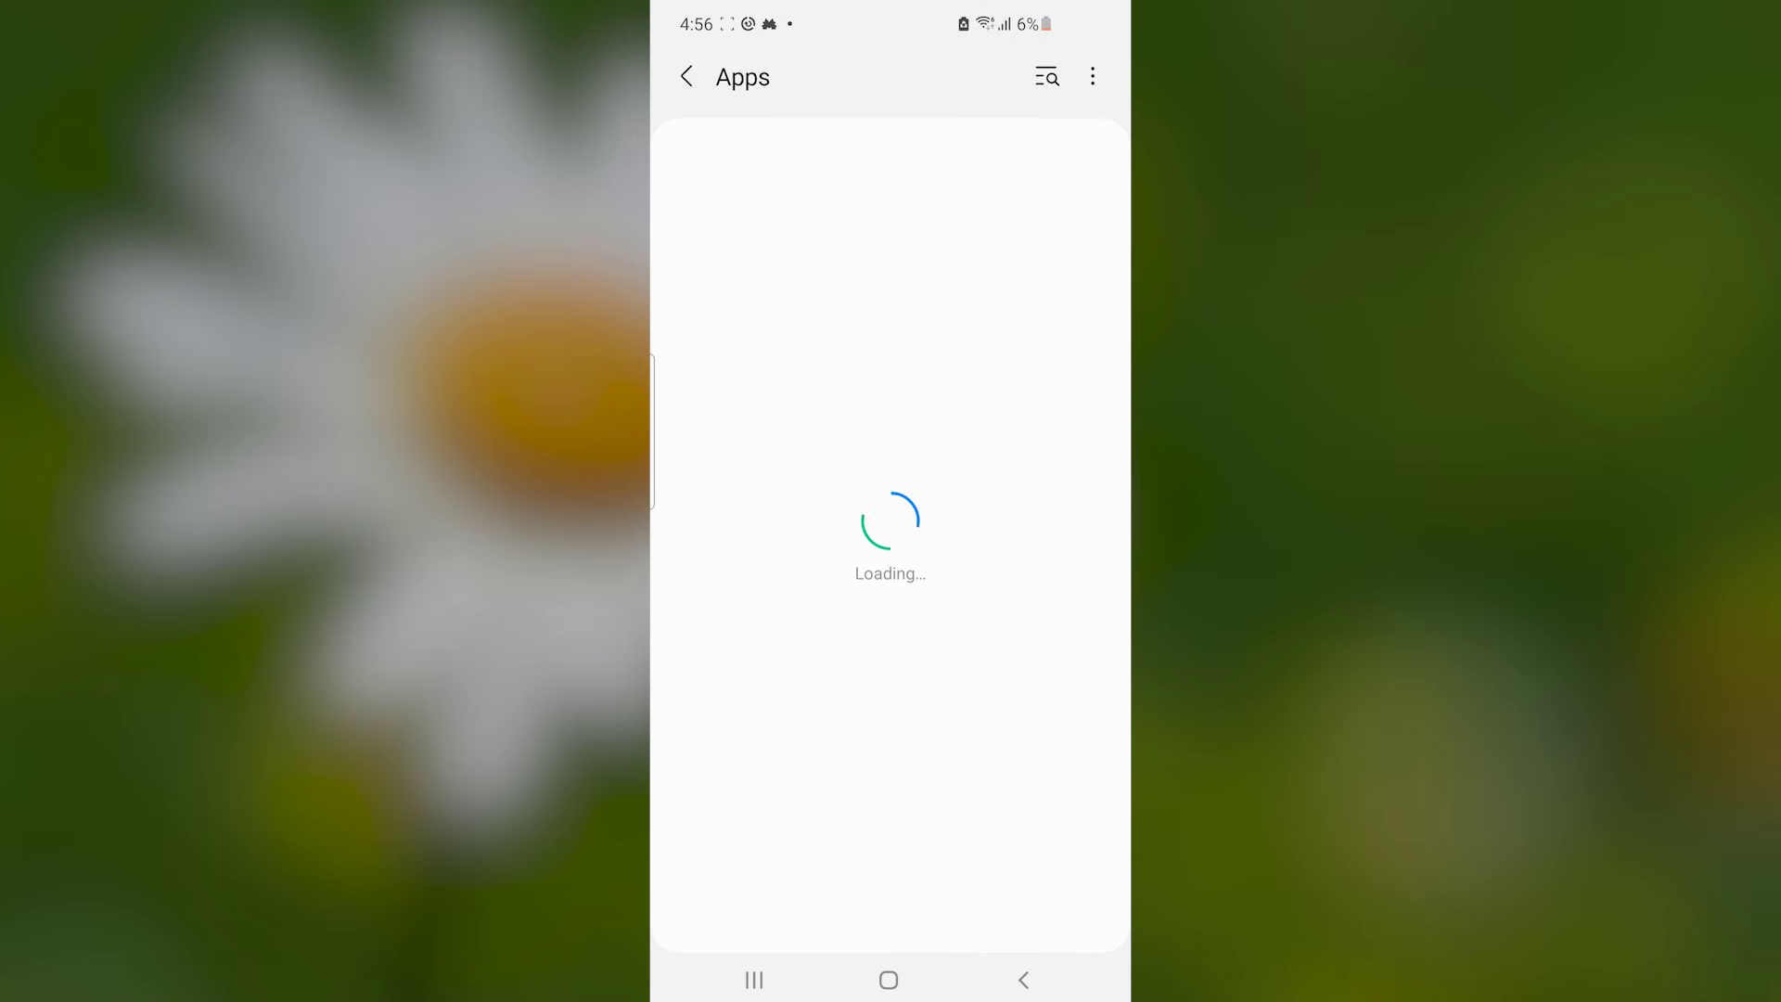
{"action": "left_click", "coordinate": [1046, 76]}
{"action": "type", "text": "h"}
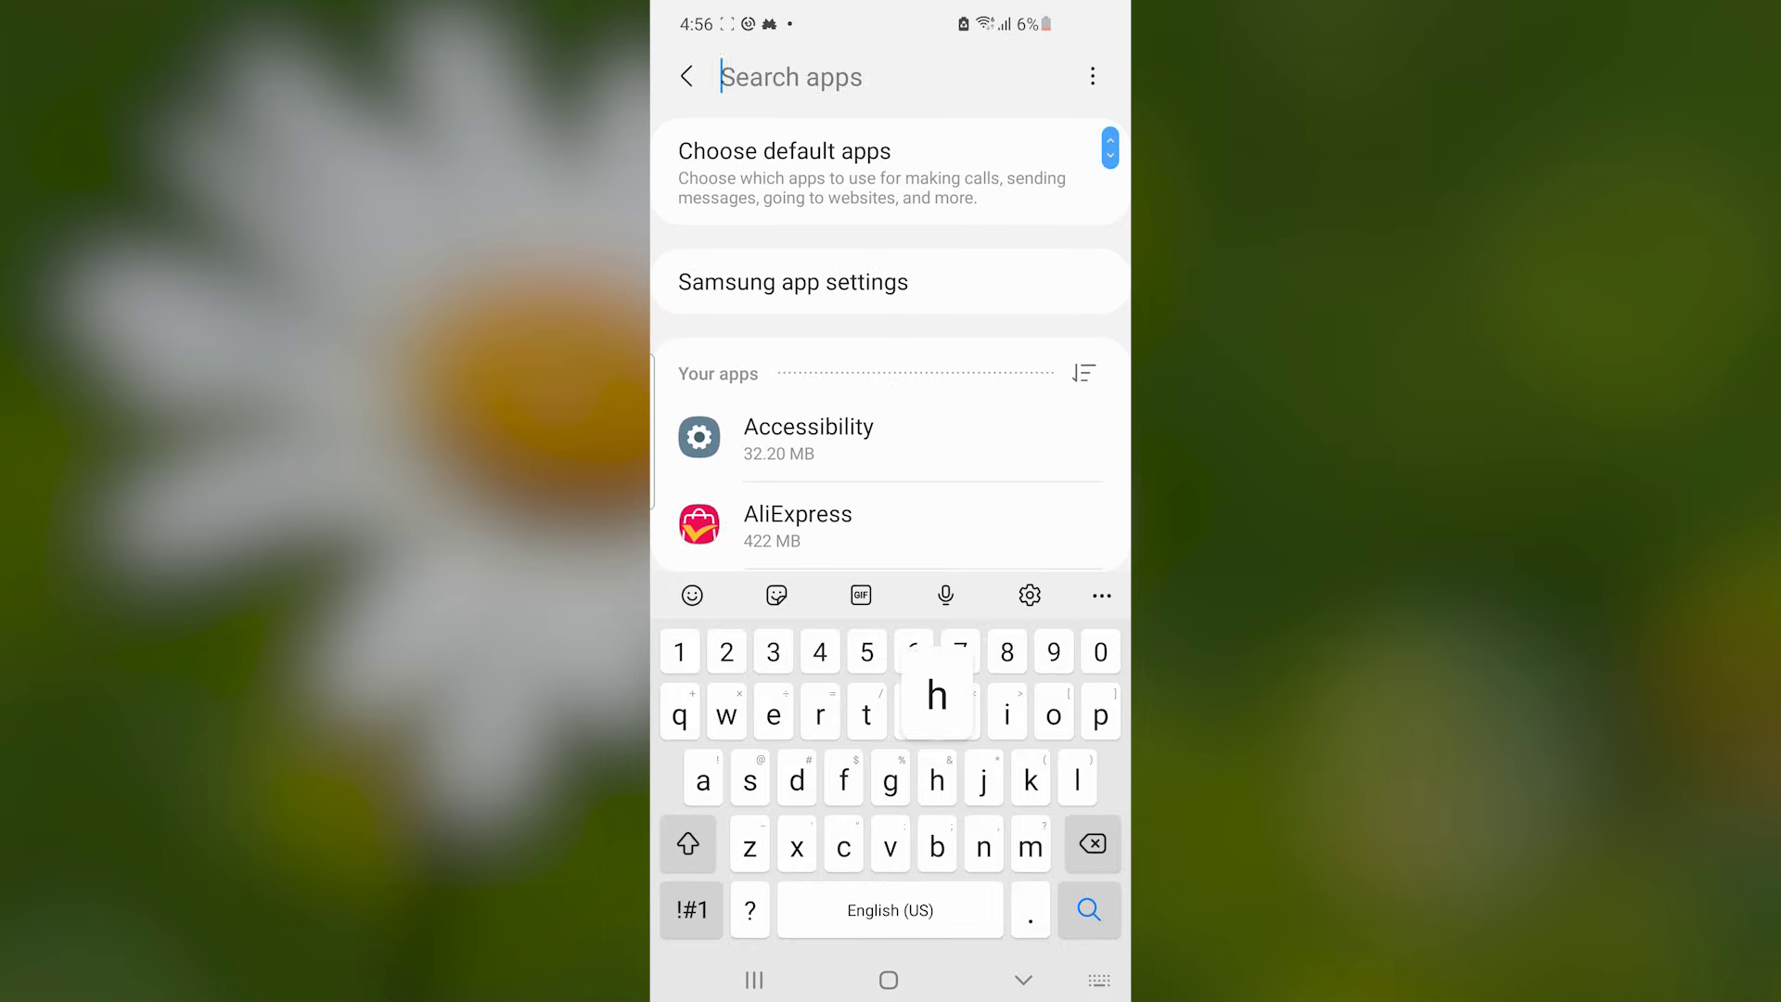
{"action": "type", "text": "eart t"}
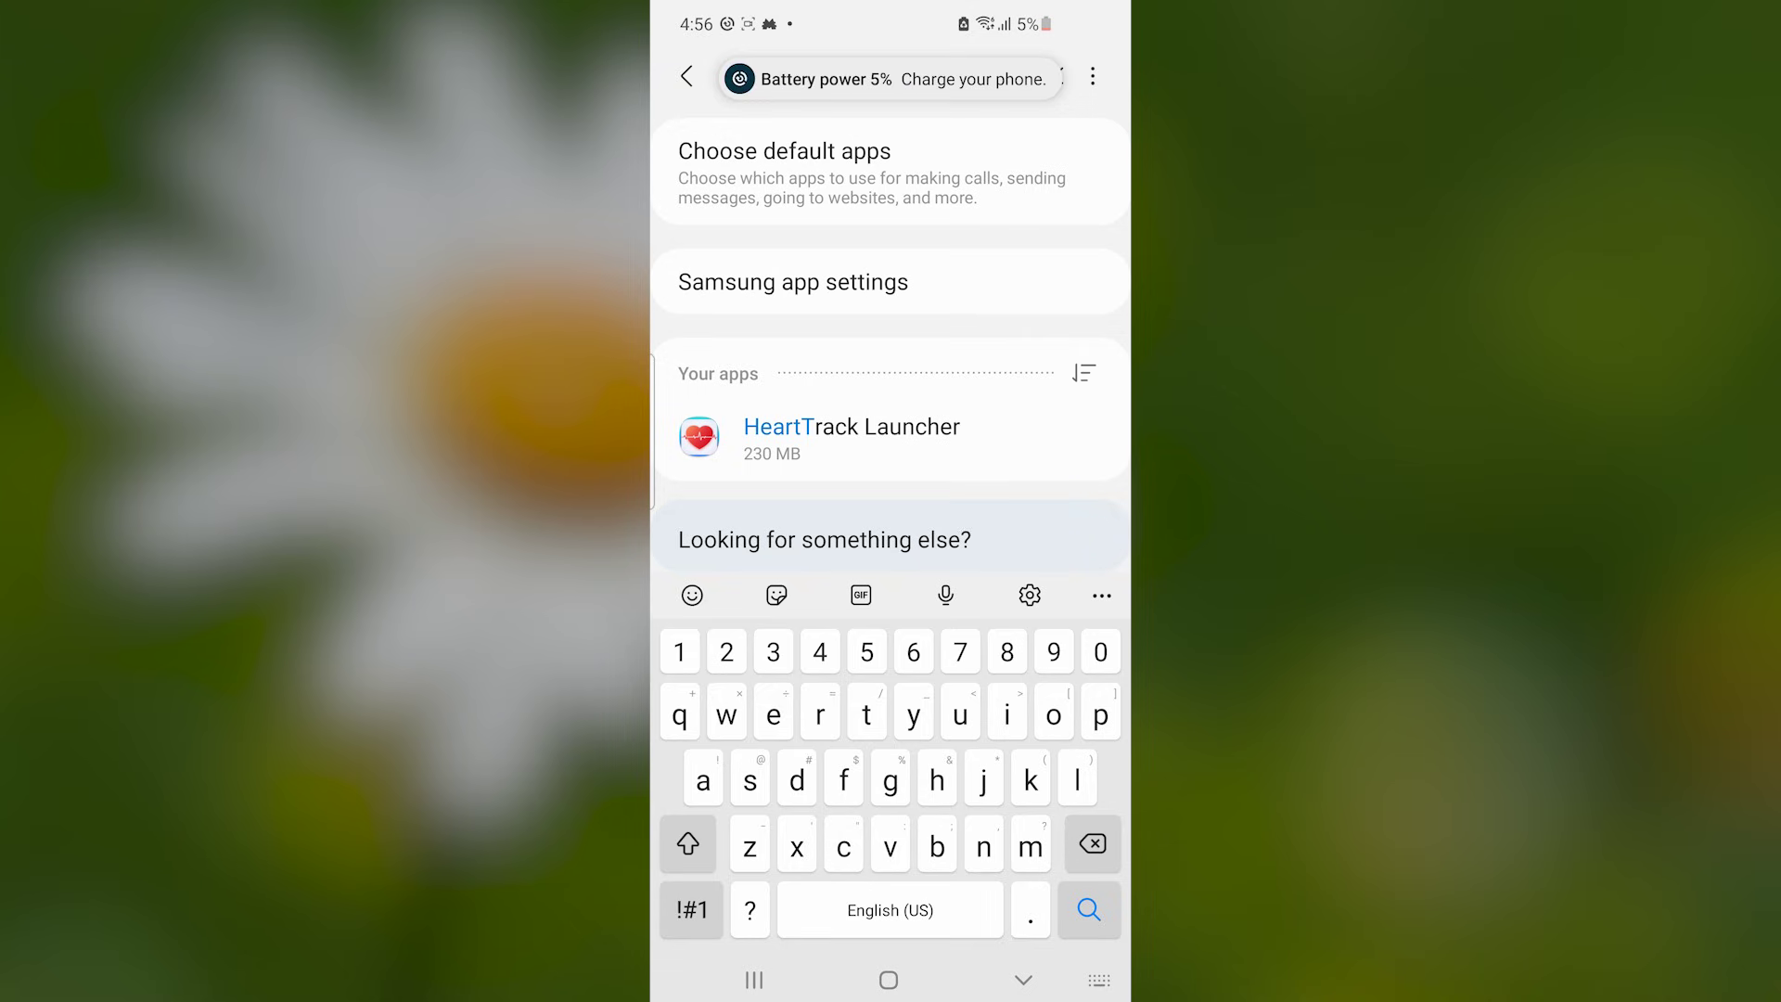
{"action": "left_click", "coordinate": [852, 437]}
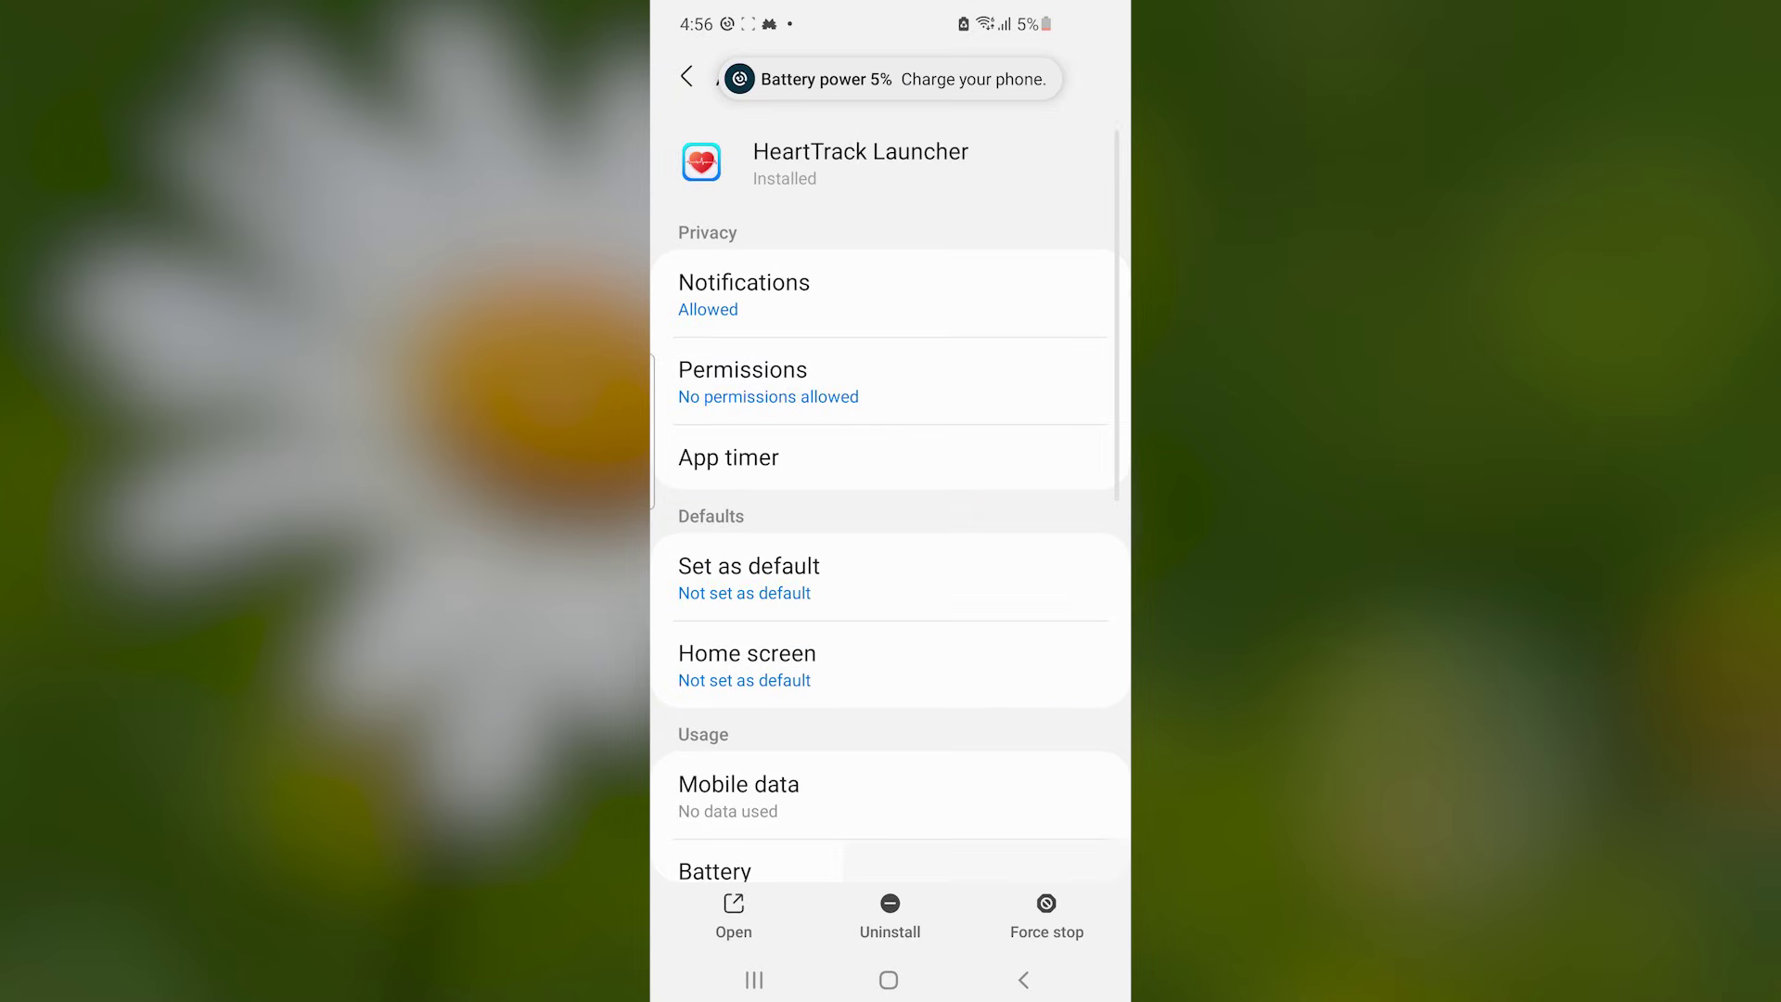
{"action": "scroll", "coordinate": [890, 464], "scroll_direction": "down", "scroll_amount": 3}
{"action": "scroll", "coordinate": [891, 464], "scroll_direction": "down", "scroll_amount": 3}
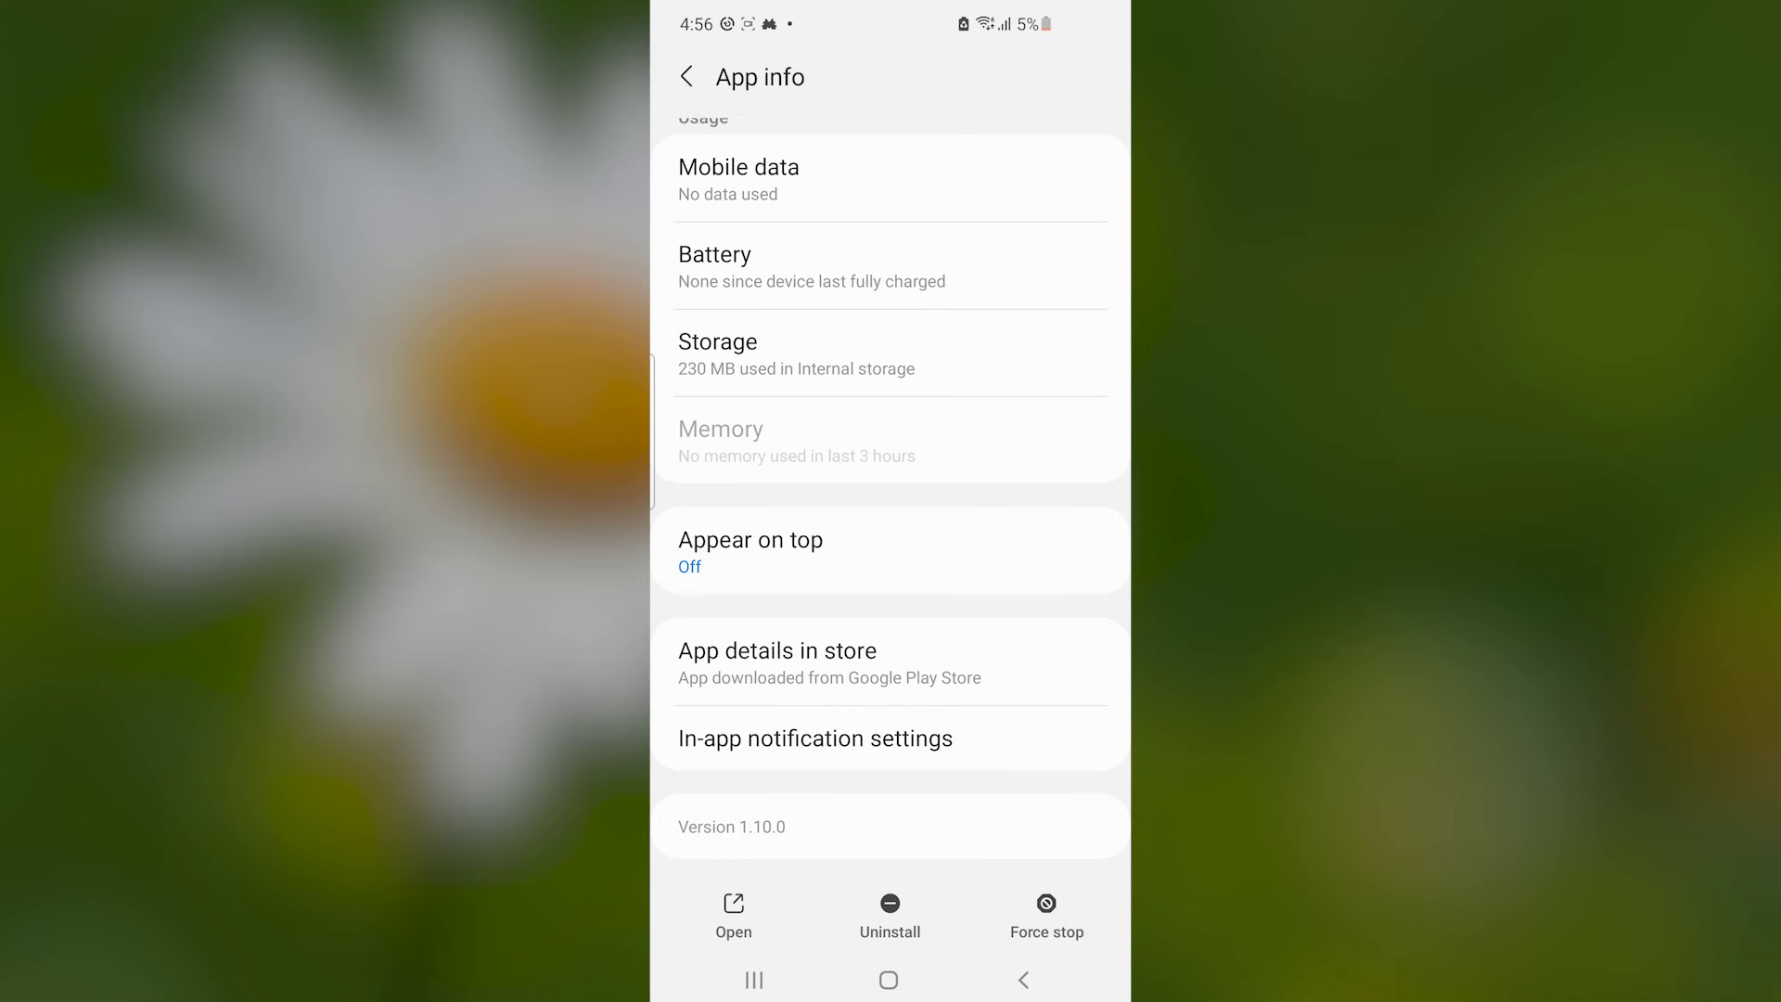
Cancel the HeartTrack Launcher uninstall prompt and choose One UI Home as the default home app.
{"action": "left_click", "coordinate": [890, 916]}
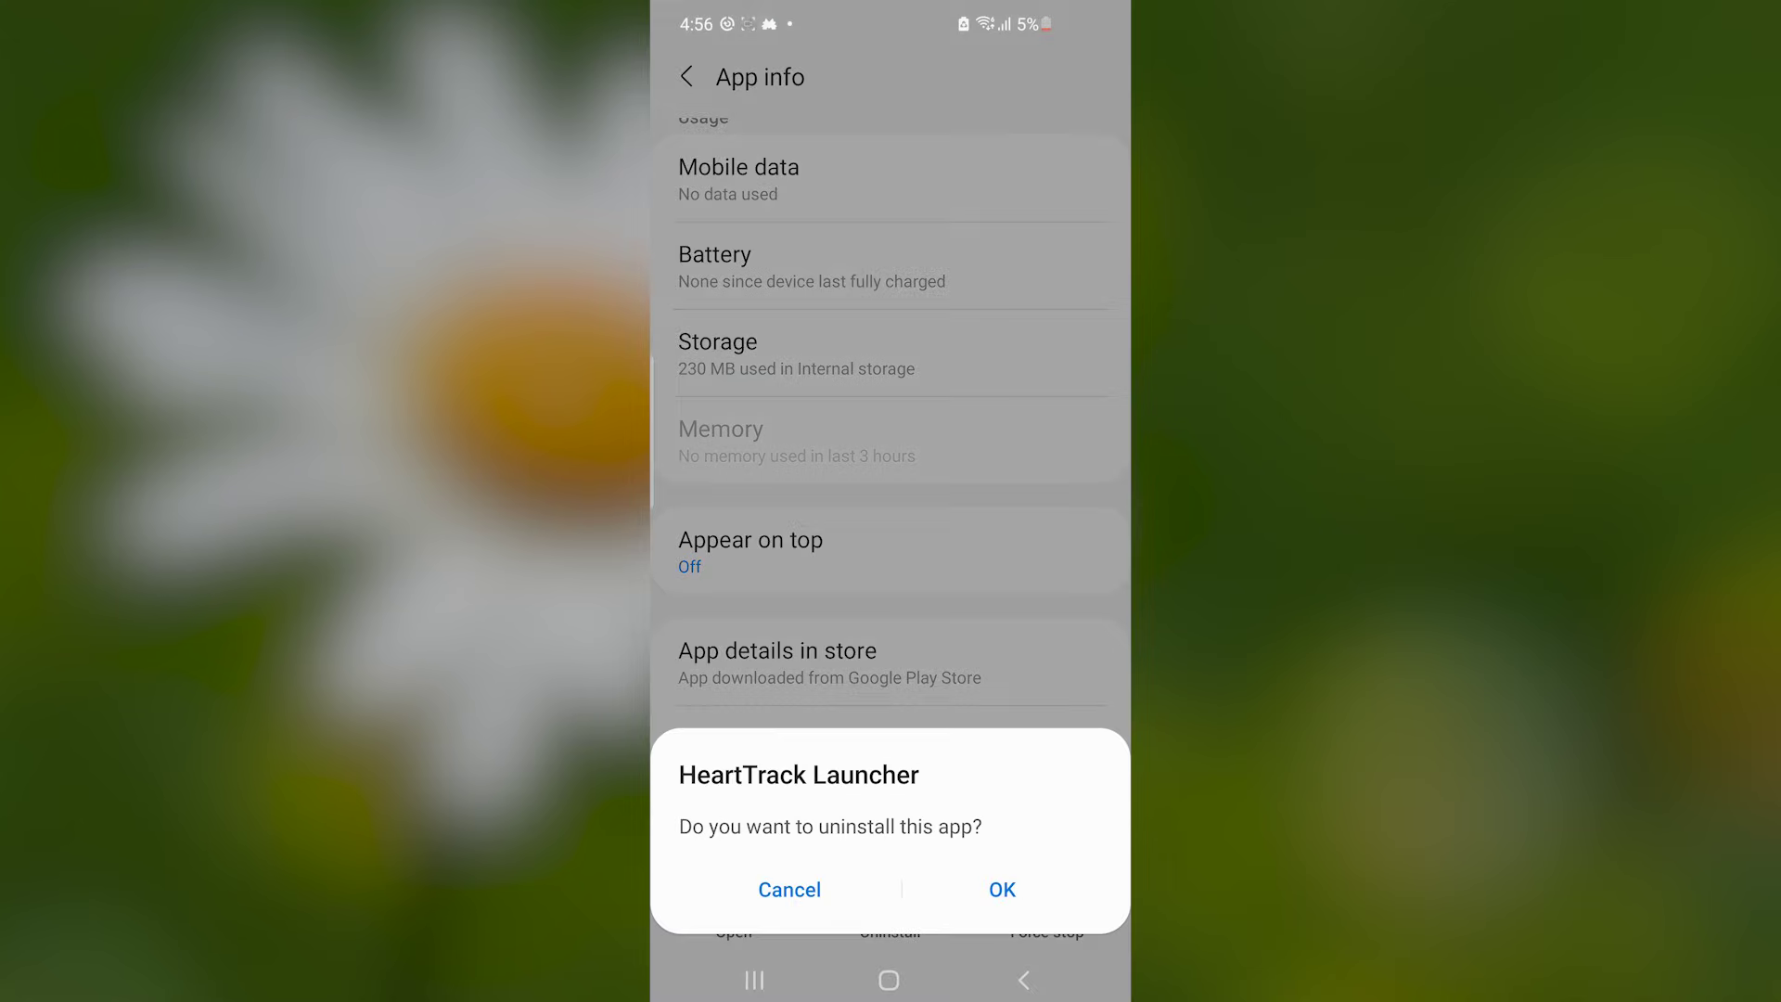
{"action": "left_click", "coordinate": [789, 890]}
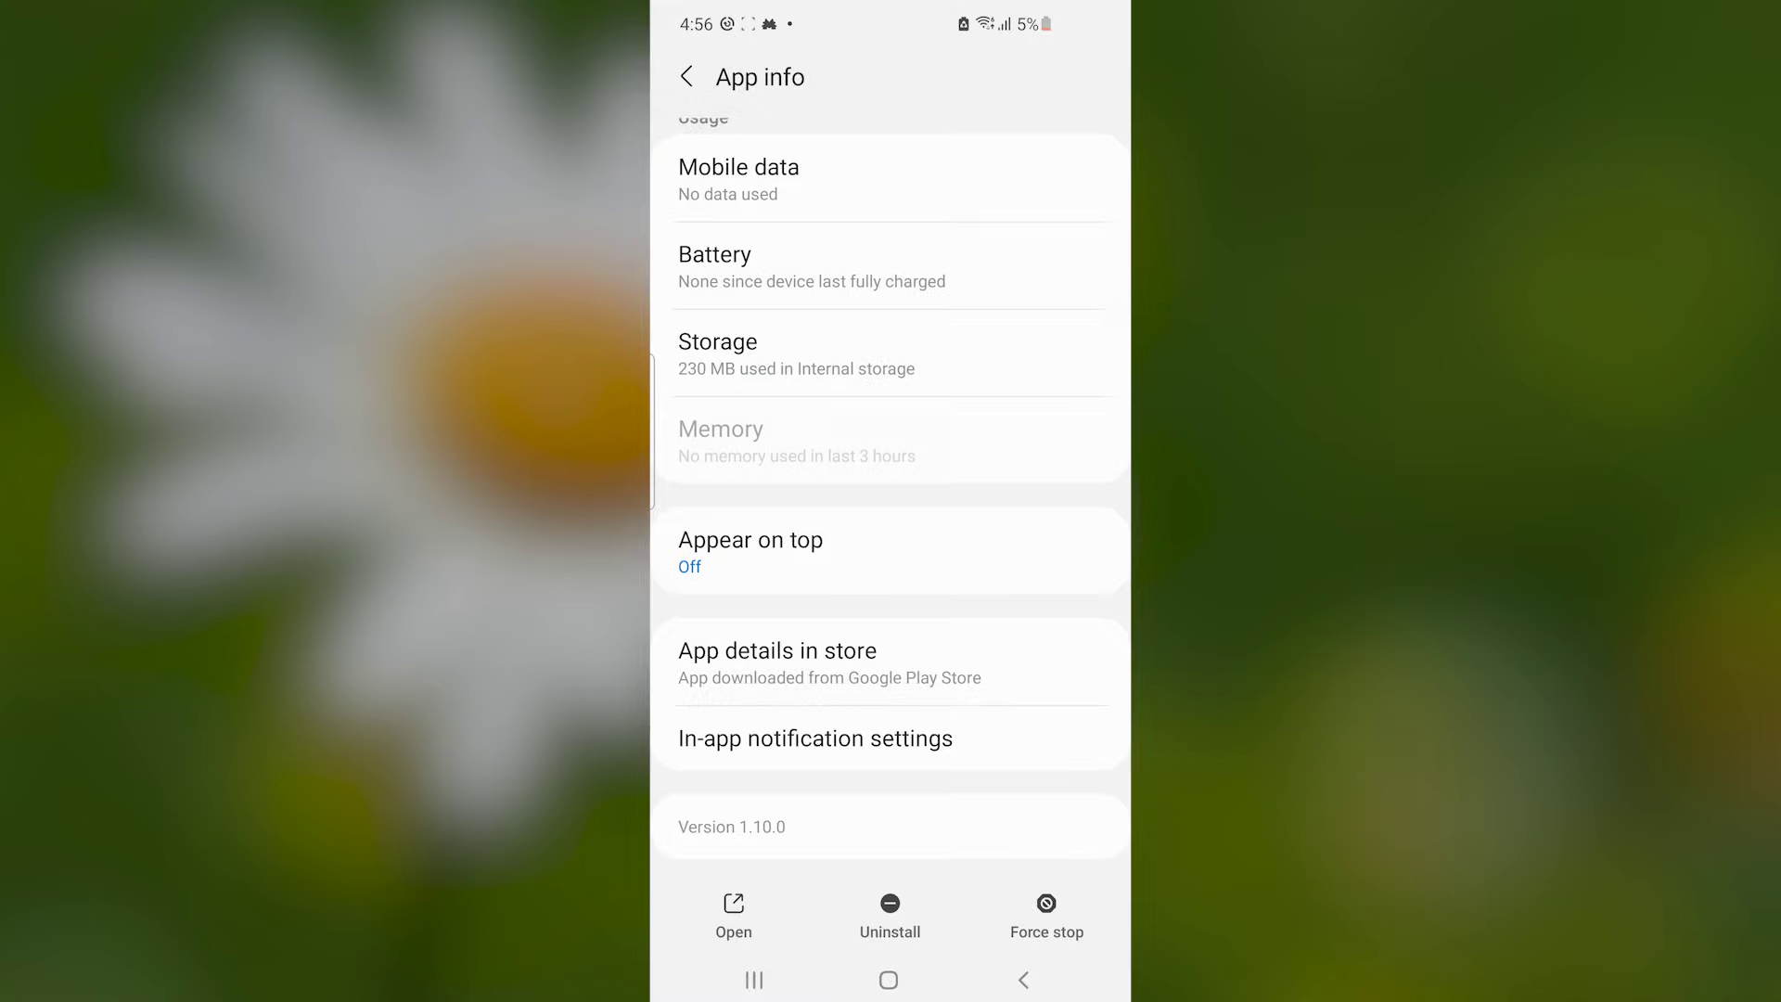
{"action": "scroll", "coordinate": [891, 502], "scroll_direction": "up", "scroll_amount": 2}
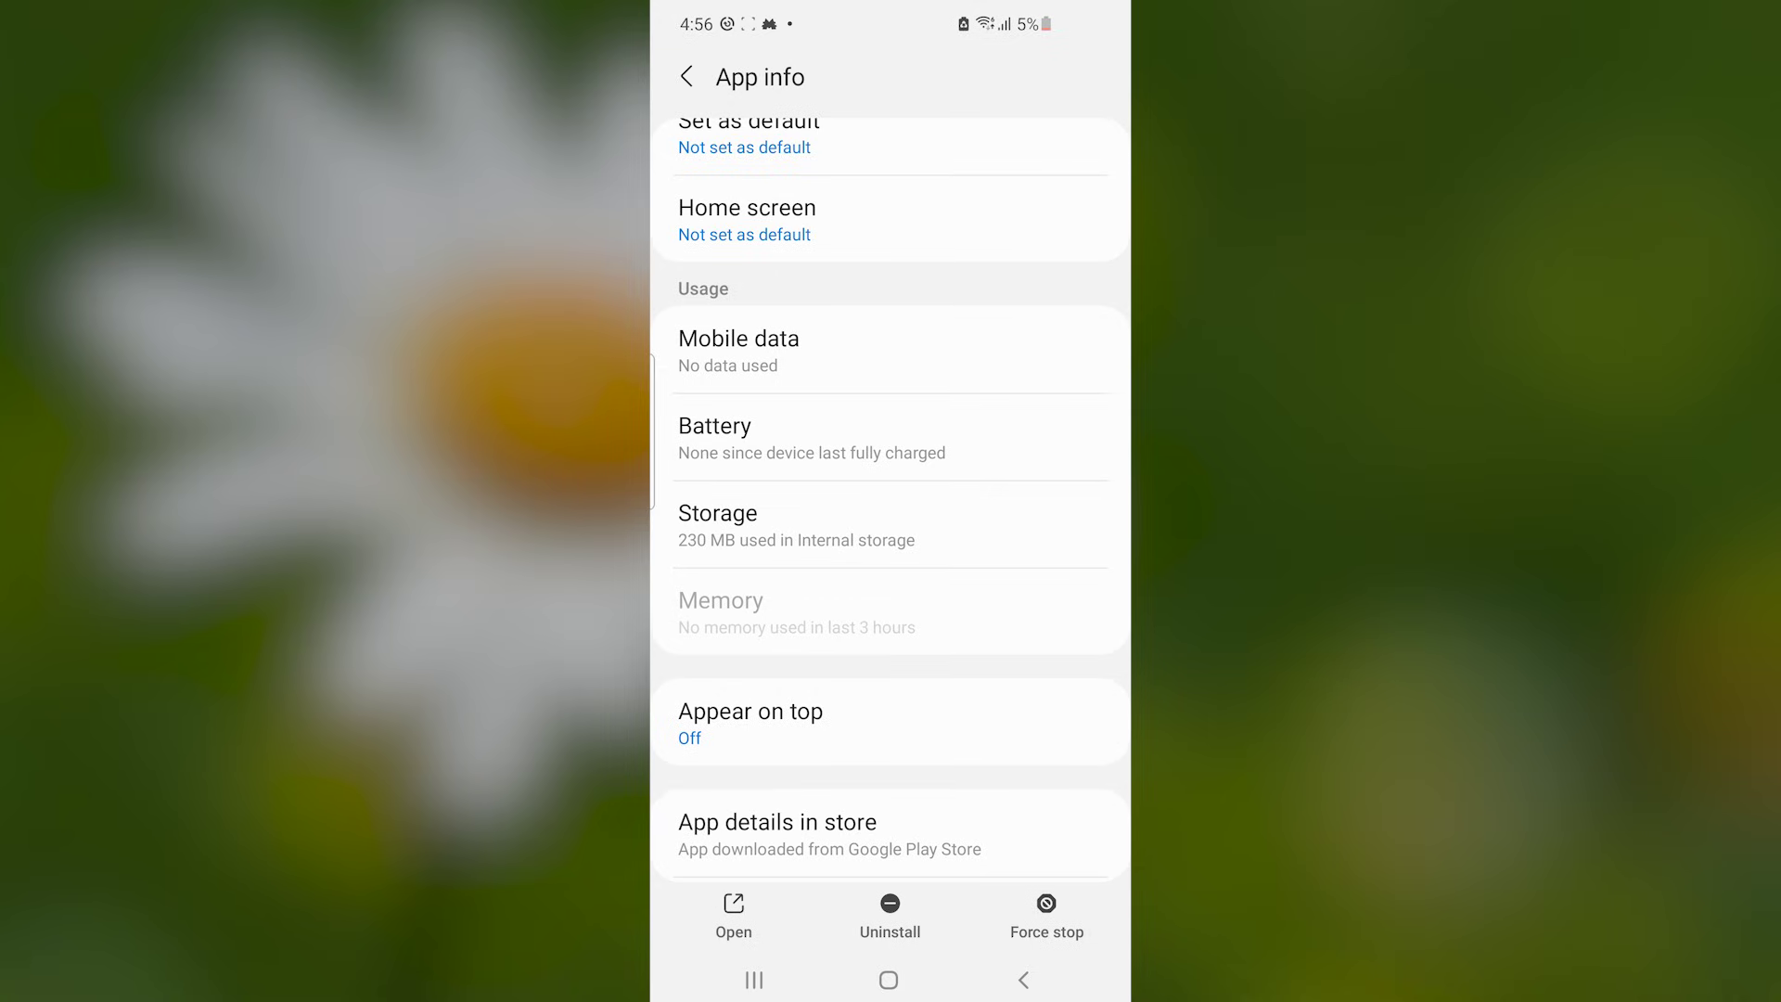
{"action": "scroll", "coordinate": [891, 502], "scroll_direction": "up", "scroll_amount": 2}
{"action": "scroll", "coordinate": [890, 501], "scroll_direction": "up", "scroll_amount": 2}
{"action": "left_click", "coordinate": [748, 501]}
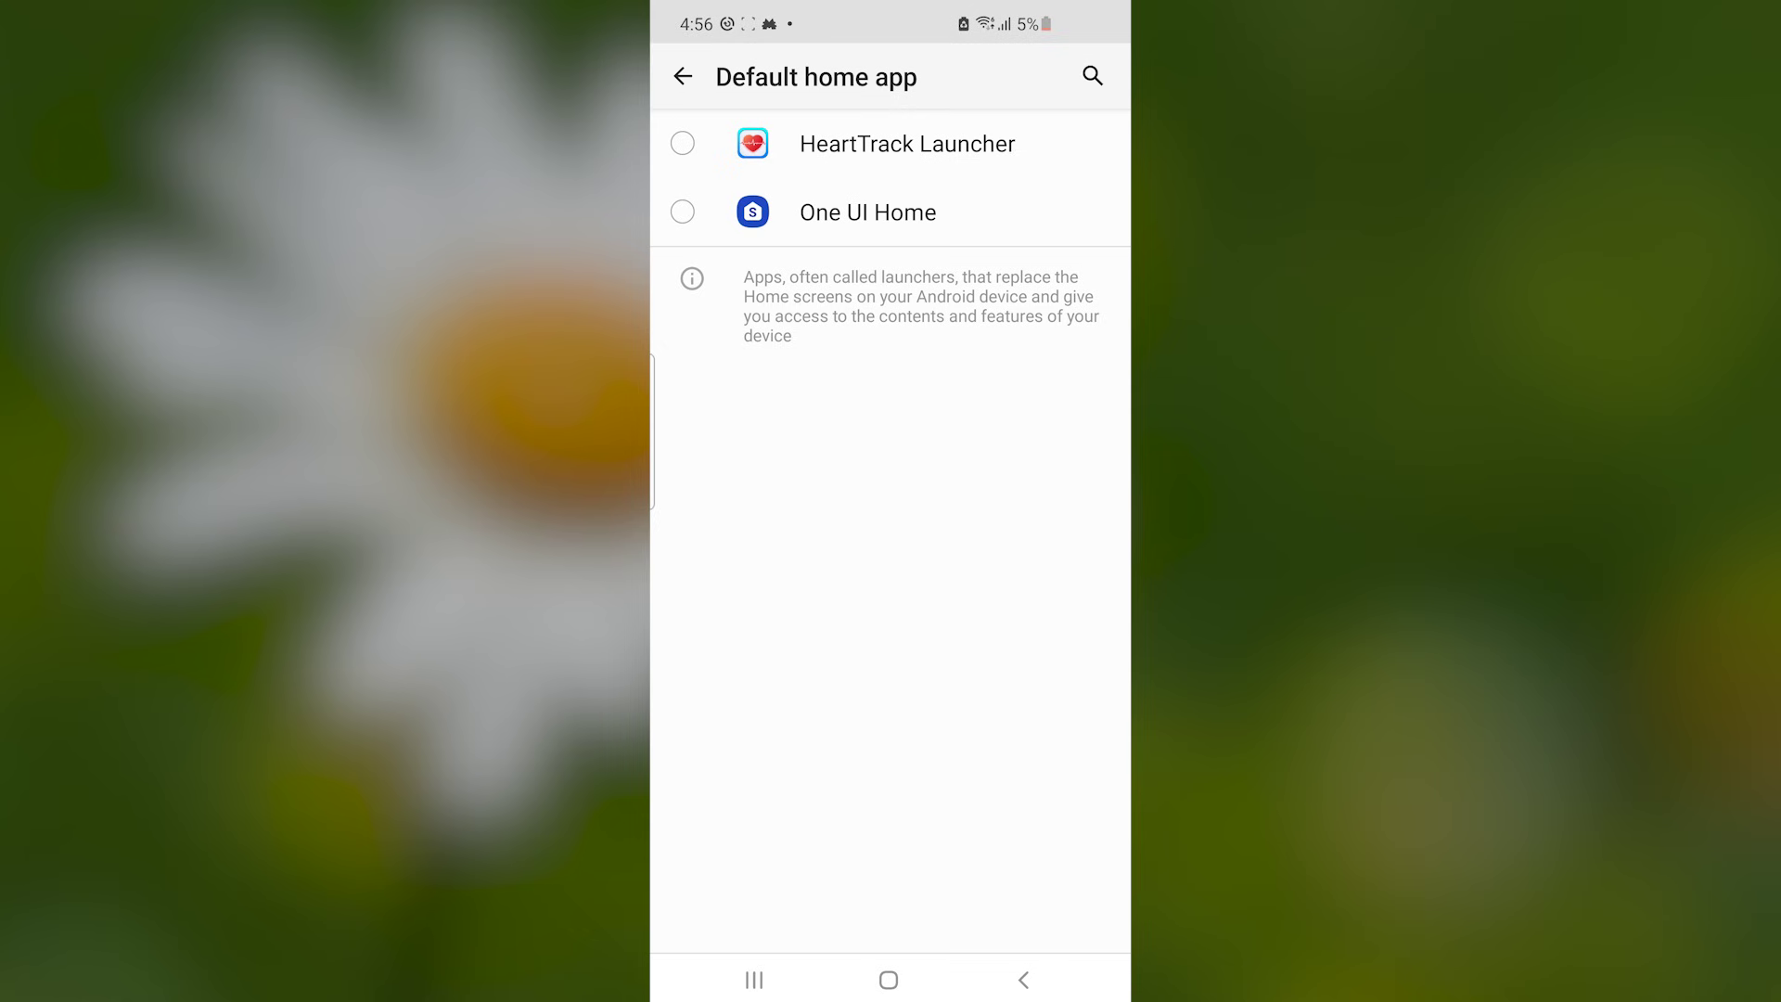
{"action": "left_click", "coordinate": [868, 211]}
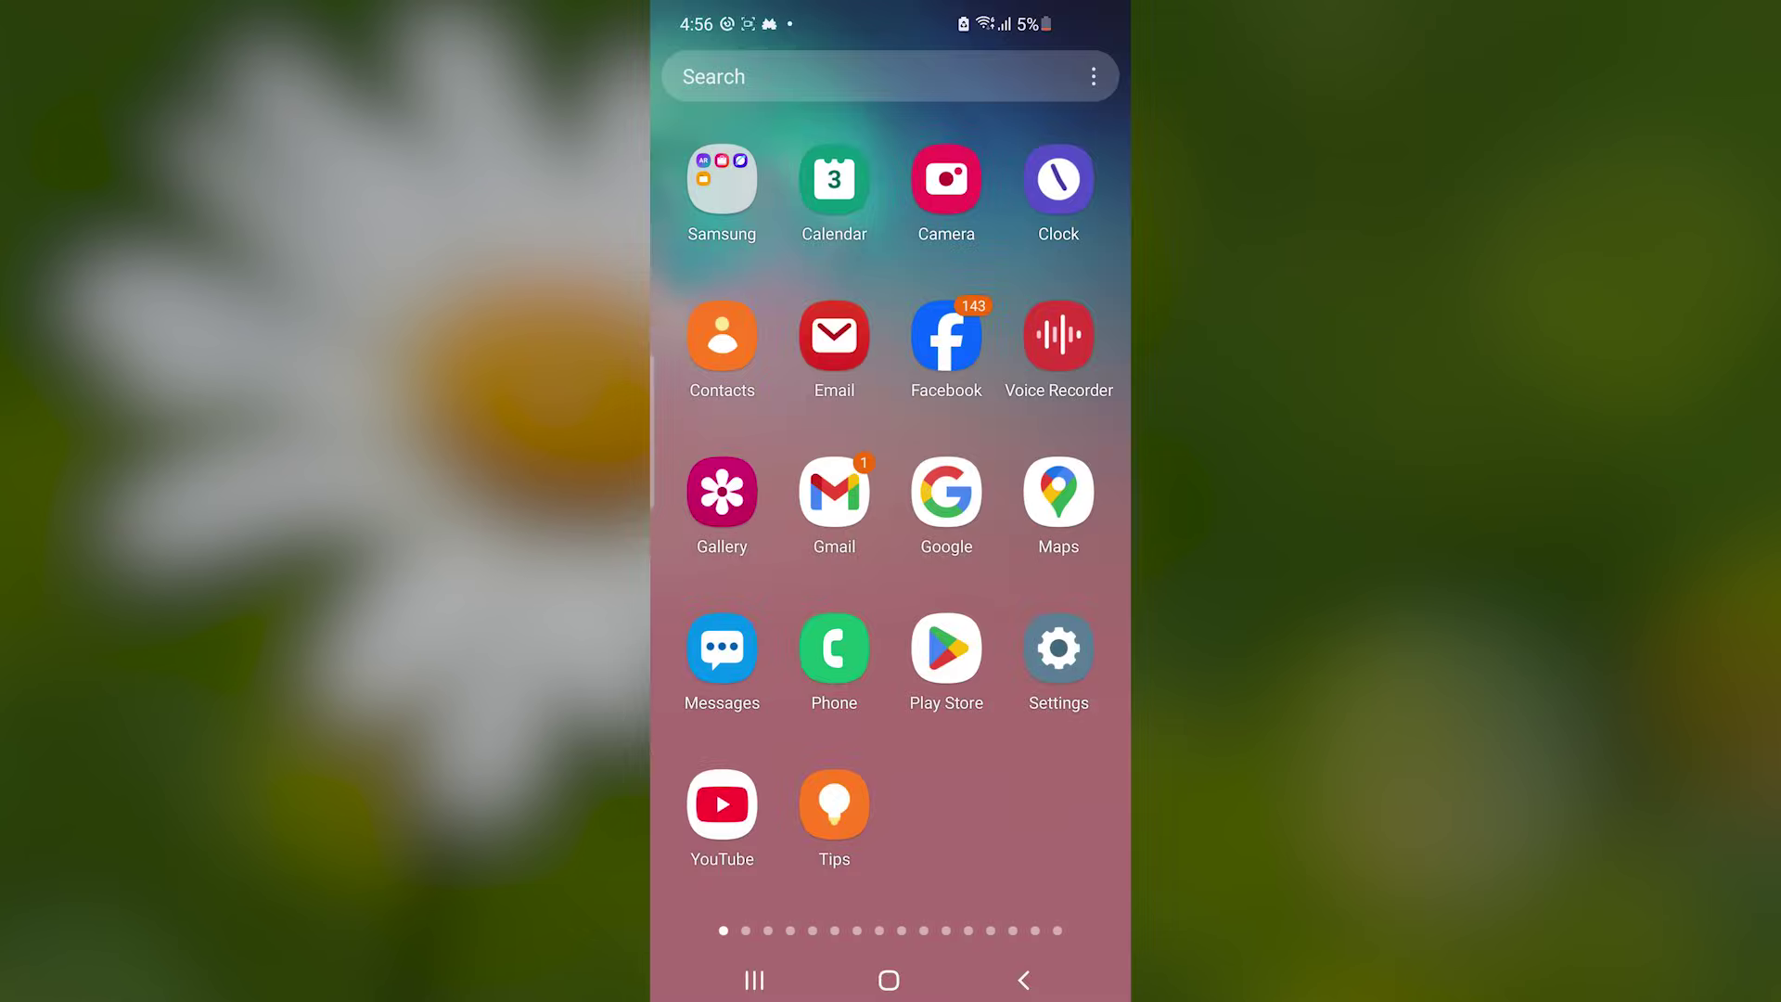
Search Play Store for 'heart track launcher' and confirm uninstalling it from its store page.
{"action": "left_click", "coordinate": [947, 648]}
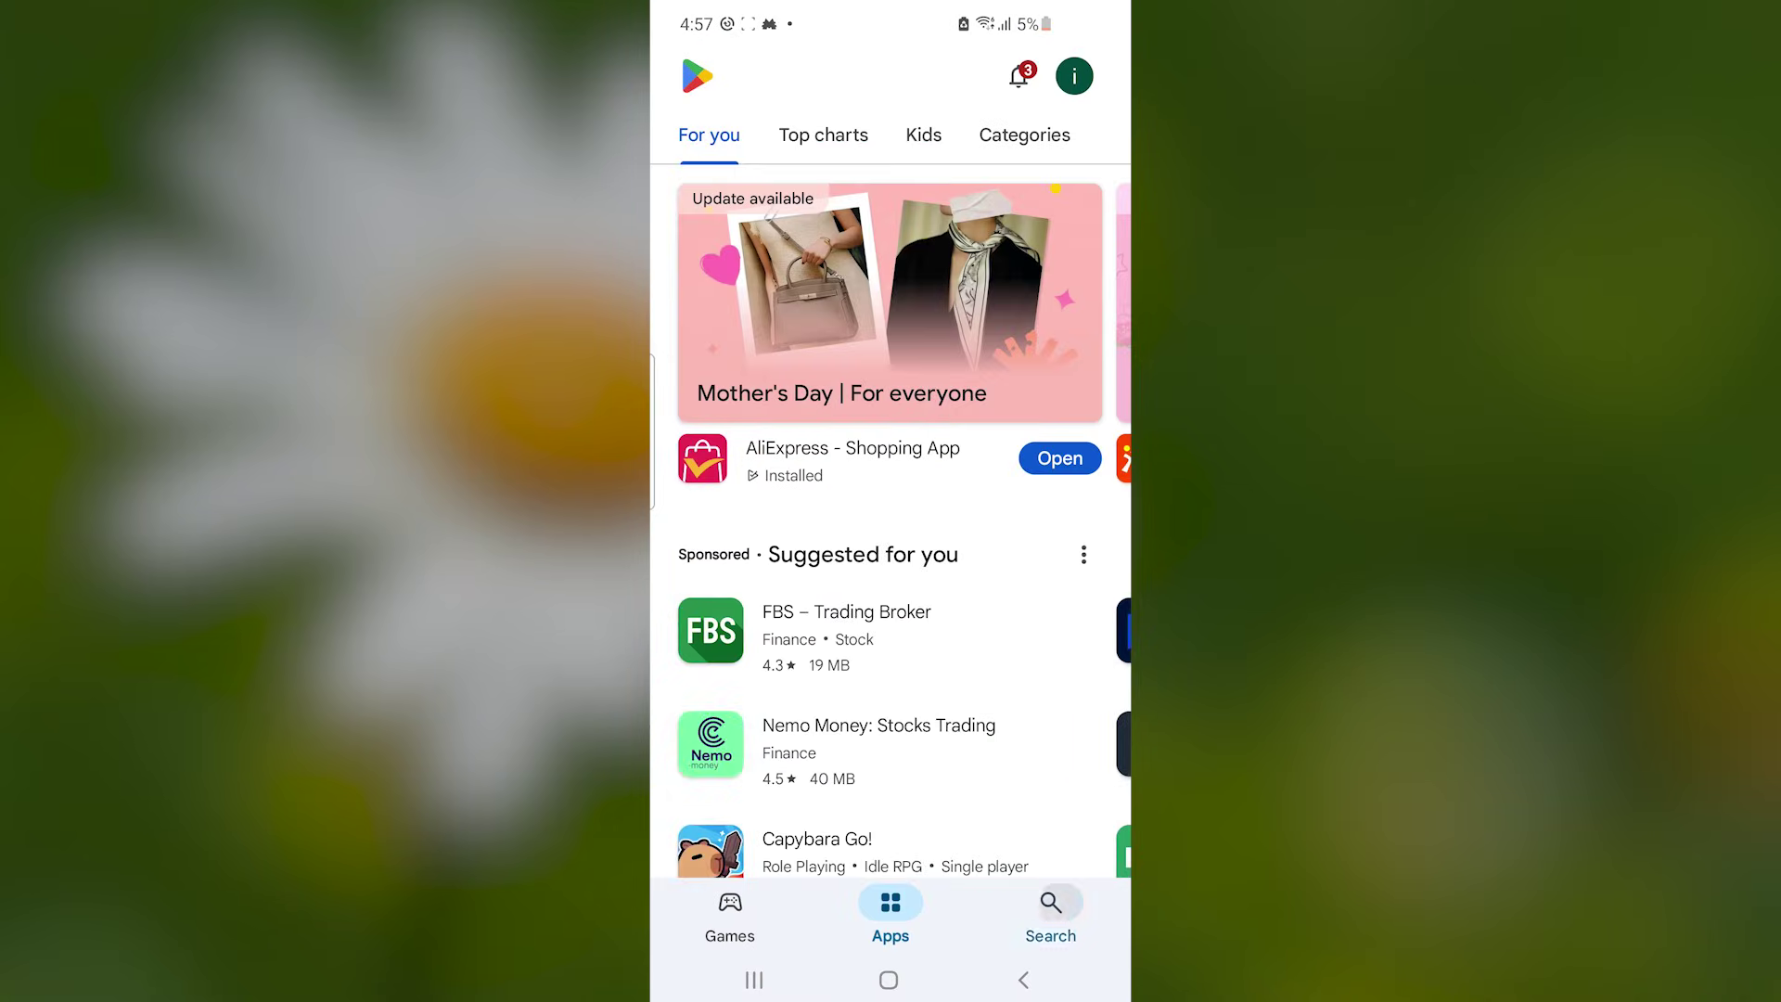
{"action": "left_click", "coordinate": [1050, 918]}
{"action": "left_click", "coordinate": [875, 75]}
{"action": "type", "text": "heart track launcher"}
{"action": "left_click", "coordinate": [817, 143]}
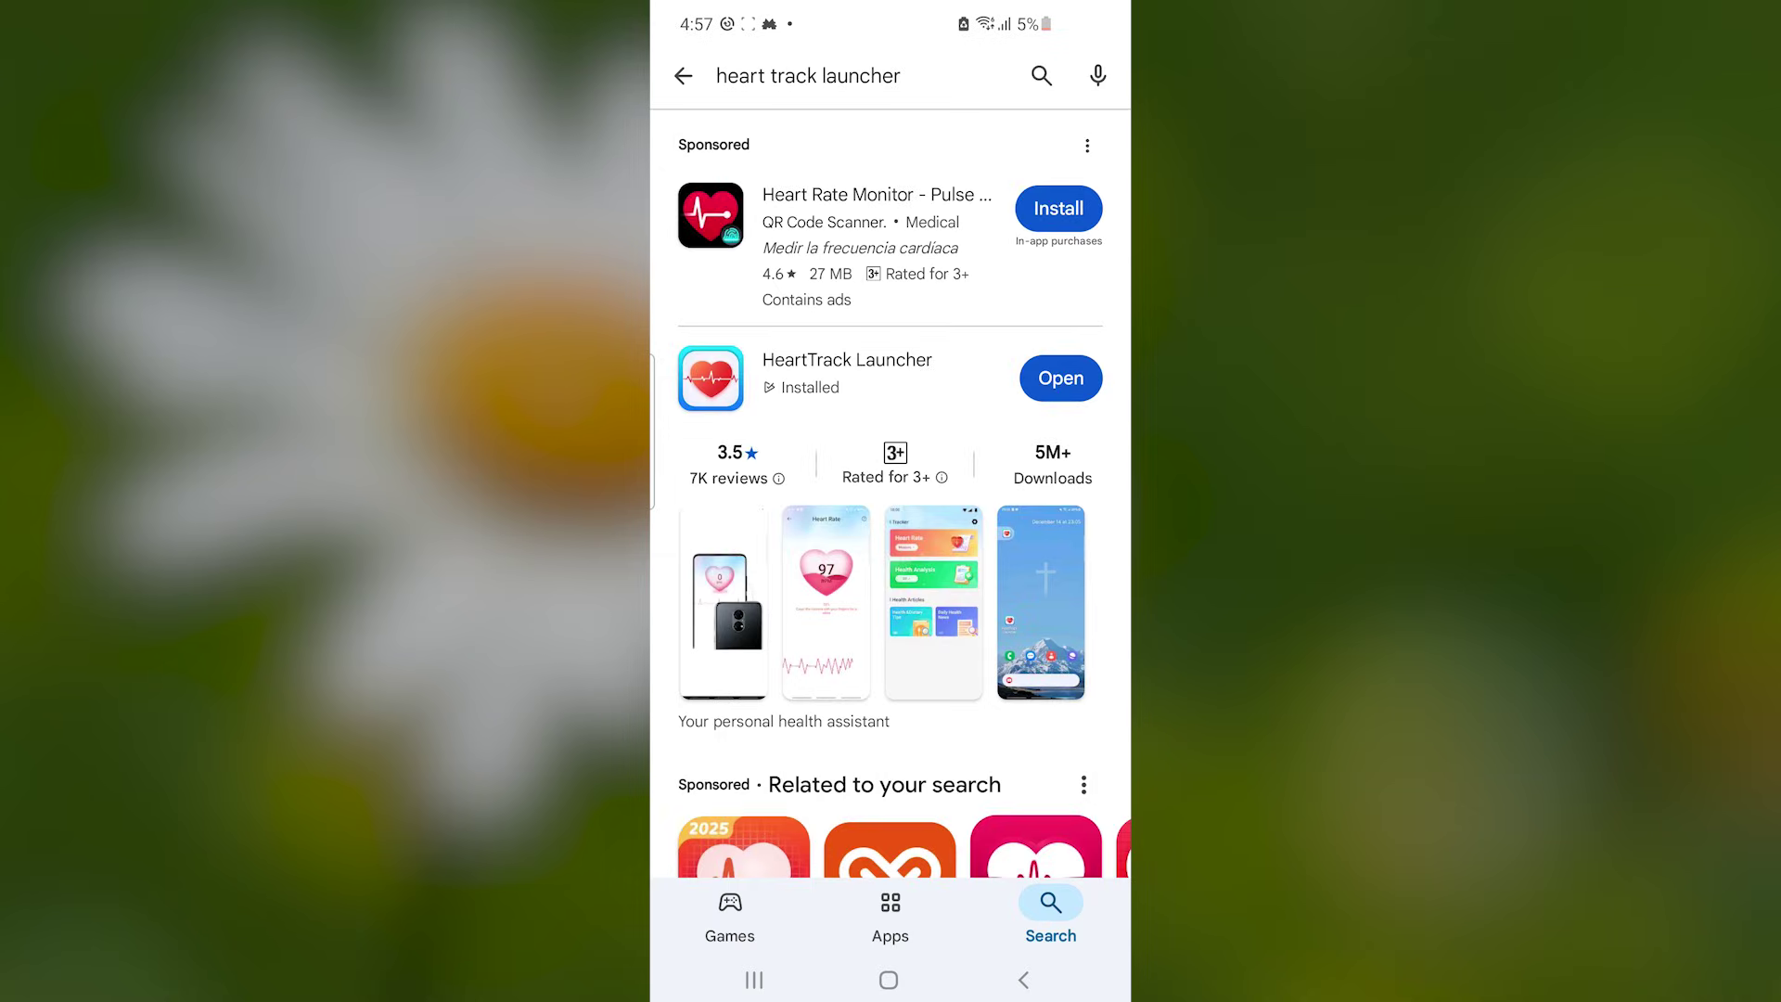
{"action": "left_click", "coordinate": [847, 368]}
{"action": "left_click", "coordinate": [781, 255]}
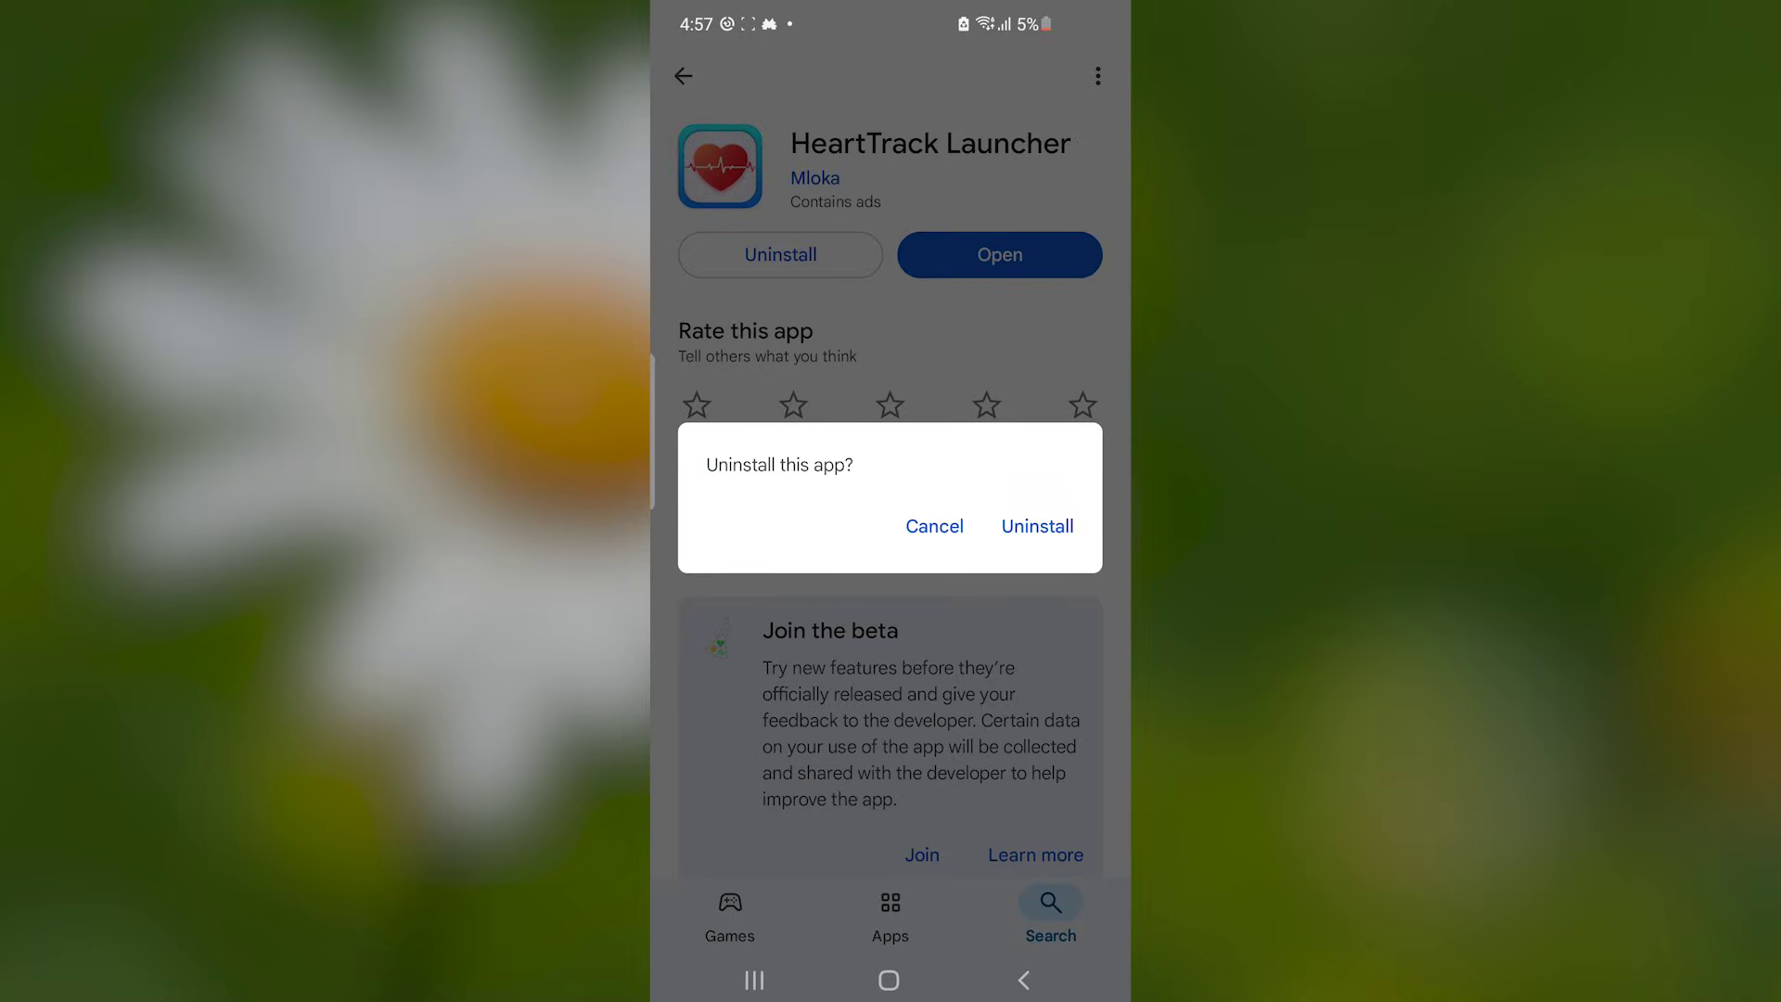
{"action": "left_click", "coordinate": [1038, 527]}
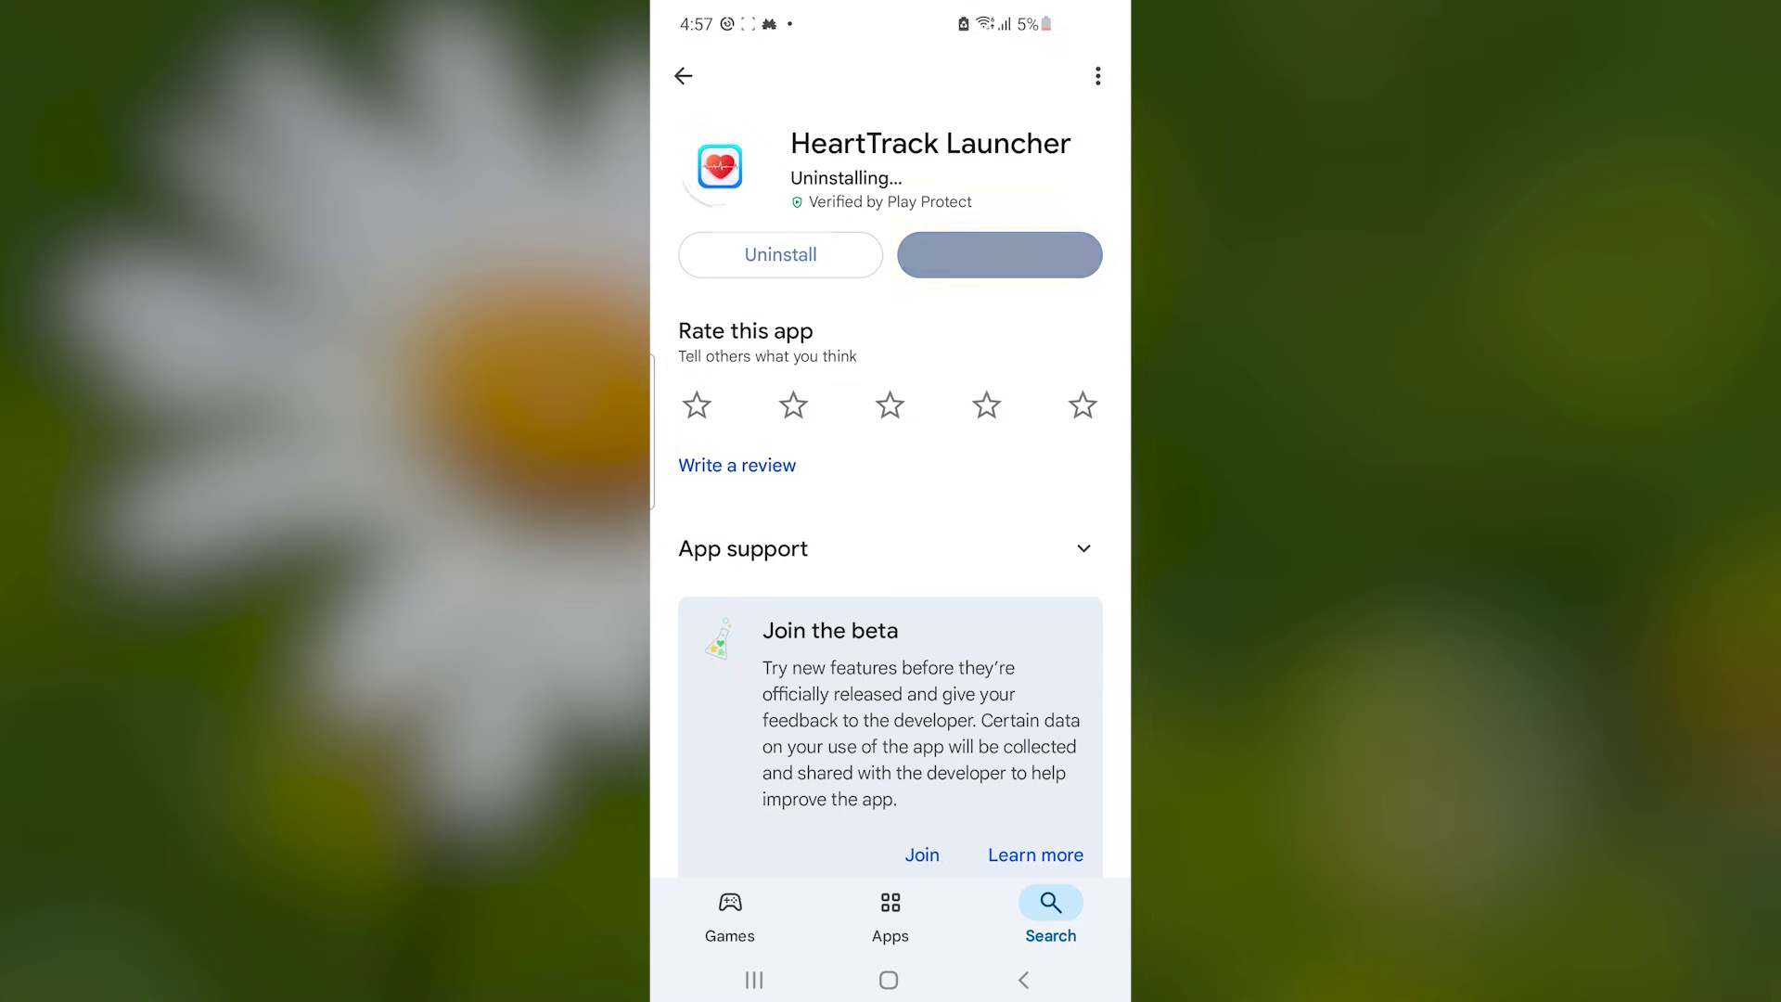